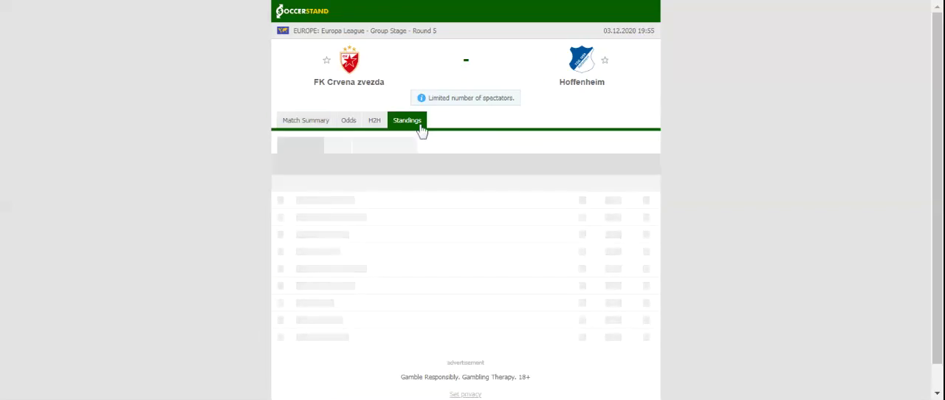
Switch the Crvena zvezda vs Hoffenheim match page to H2H to list both clubs' recent results
{"action": "left_click", "coordinate": [380, 120]}
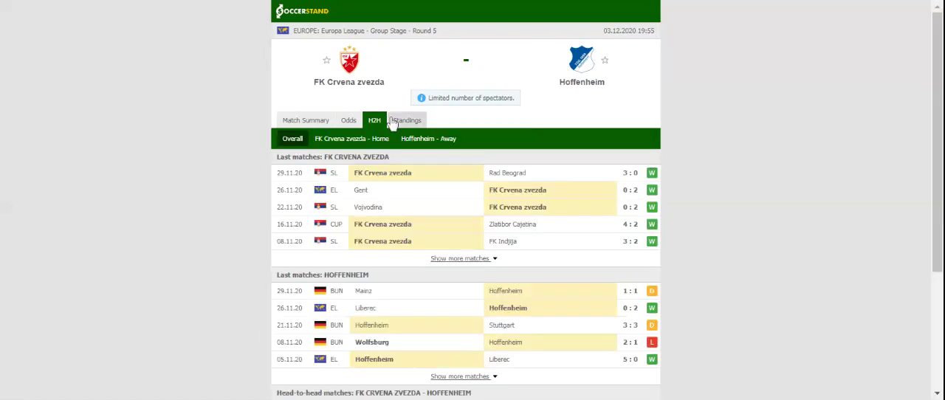